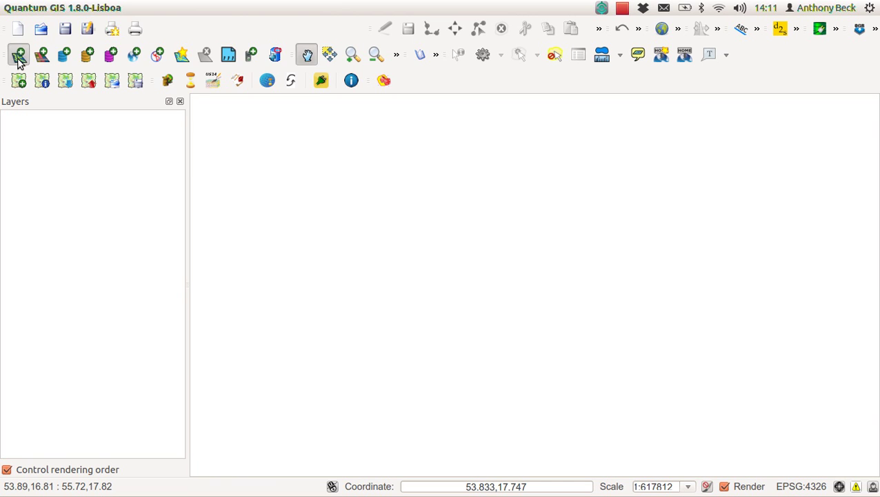
Step: Add the vector layer JabalSamhanExtent.shp from the JabalSamhan folder
click(296, 138)
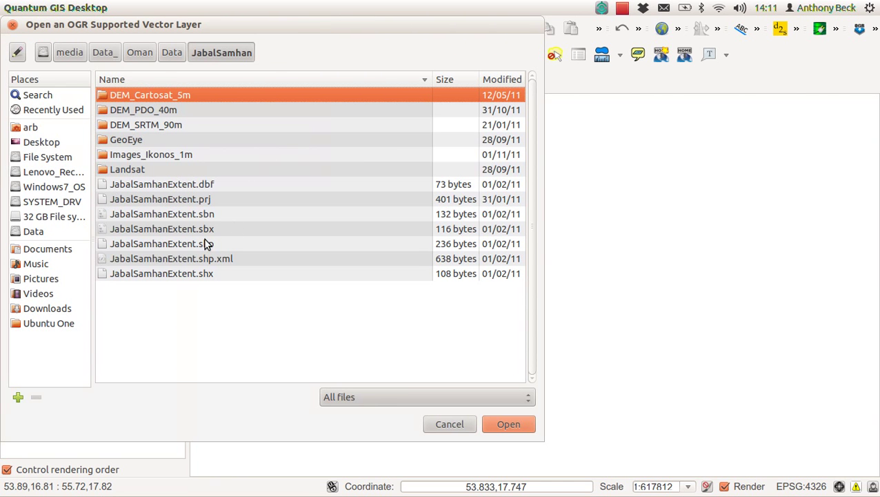
double_click(205, 239)
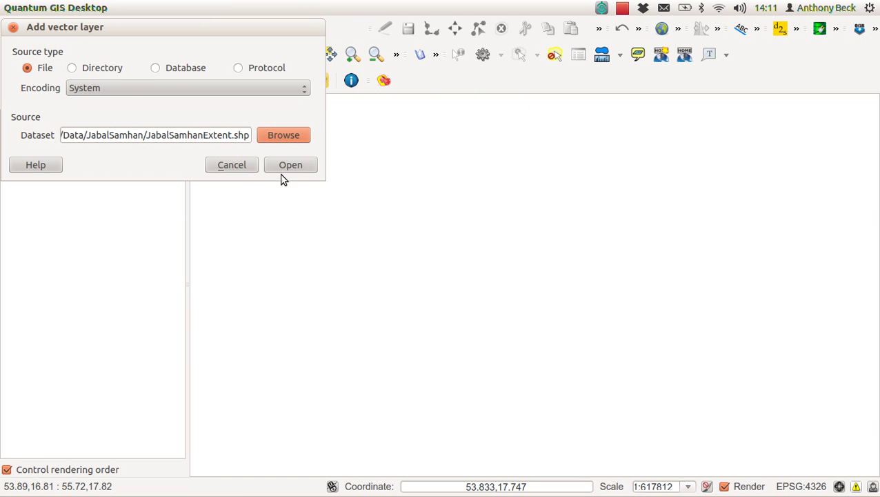
click(290, 166)
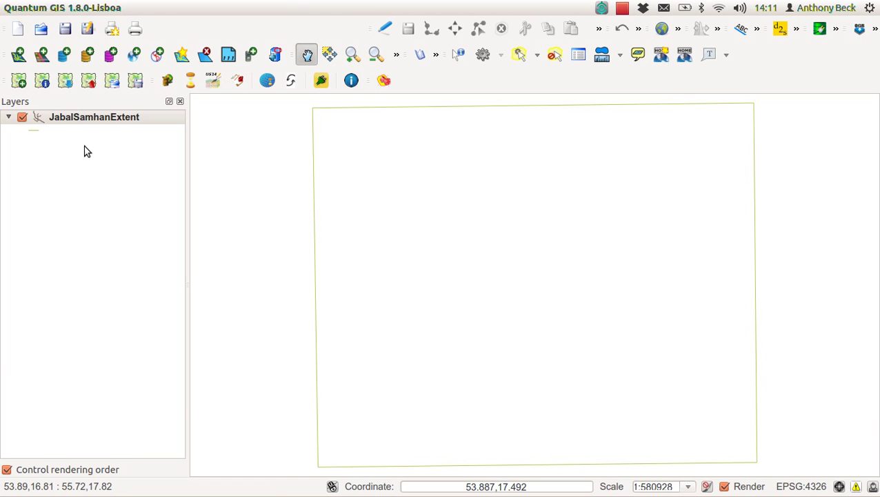
Step: Add the raster layer p159r048_7t20001019_z40.img from the JabalSamhan/Landsat/ETM folder
click(43, 55)
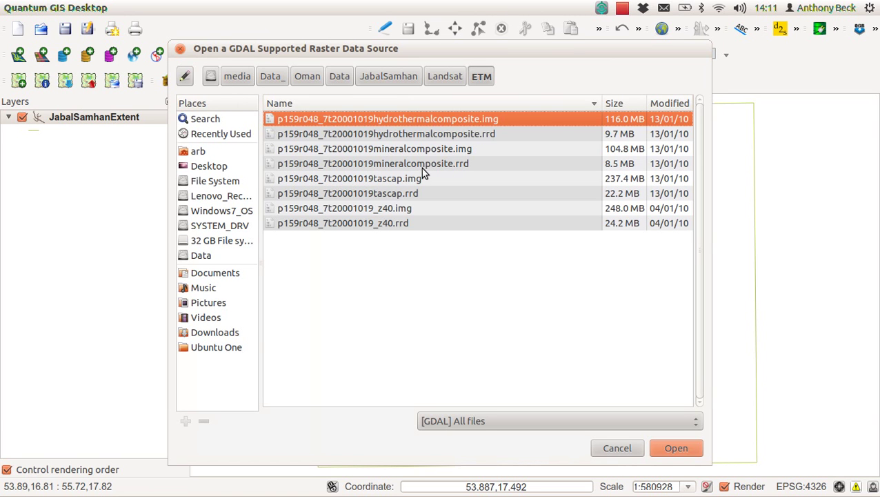
click(305, 77)
click(339, 77)
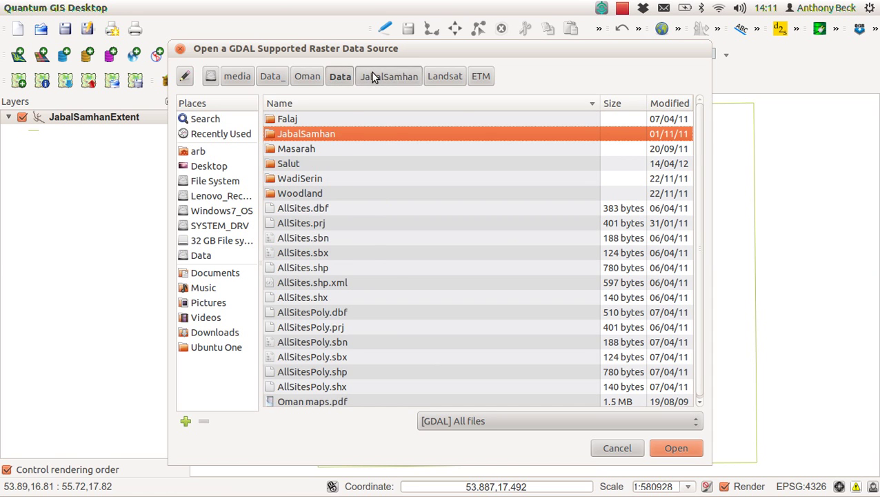
click(373, 77)
click(435, 77)
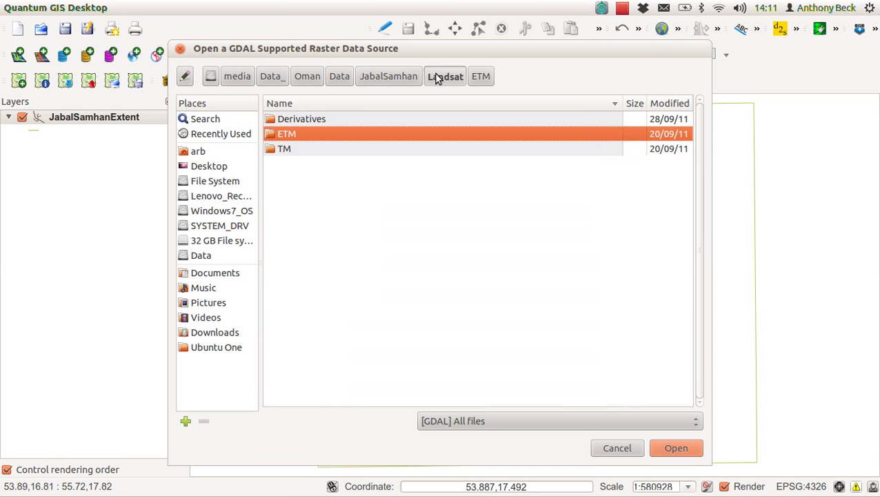
click(480, 76)
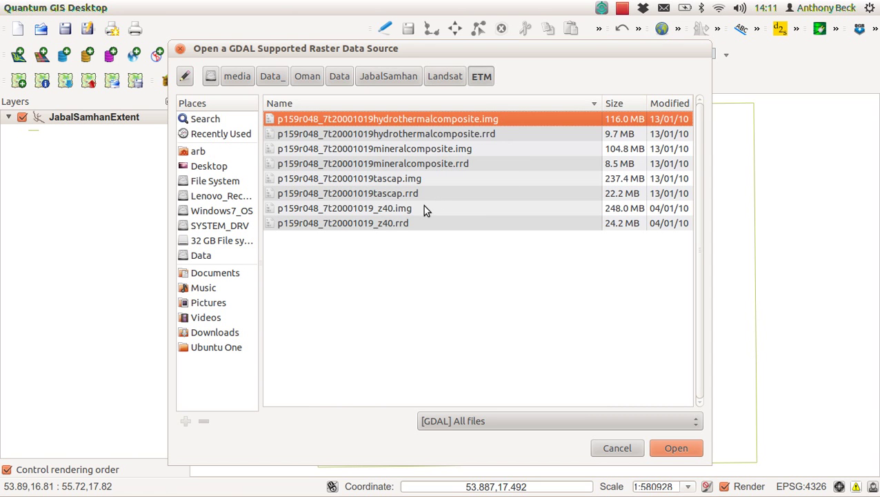
click(405, 210)
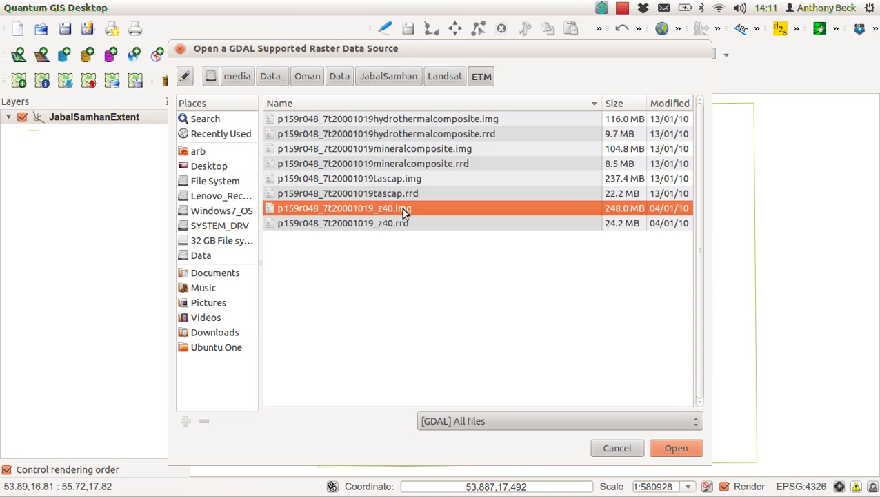
double_click(435, 208)
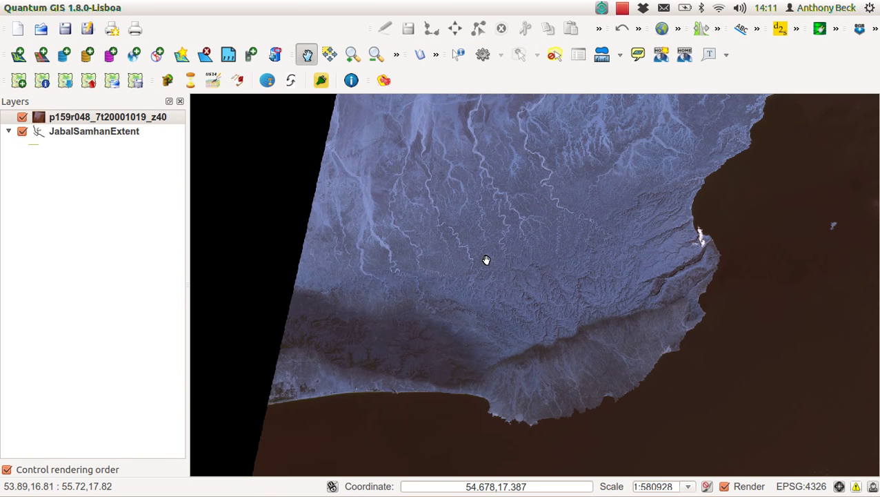
Step: Move the JabalSamhanExtent layer above the Landsat raster in the layer order
click(85, 135)
mouse_move(84, 136)
mouse_down()
mouse_move(83, 114)
mouse_move(91, 114)
mouse_up()
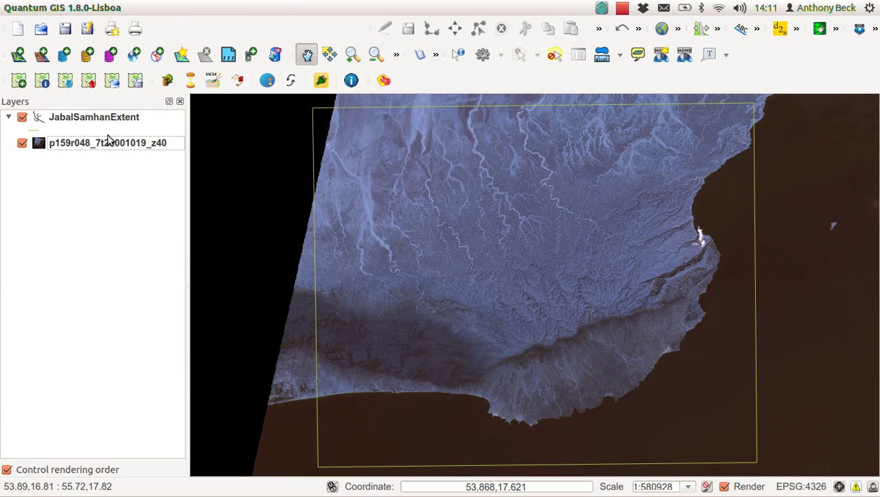
click(105, 121)
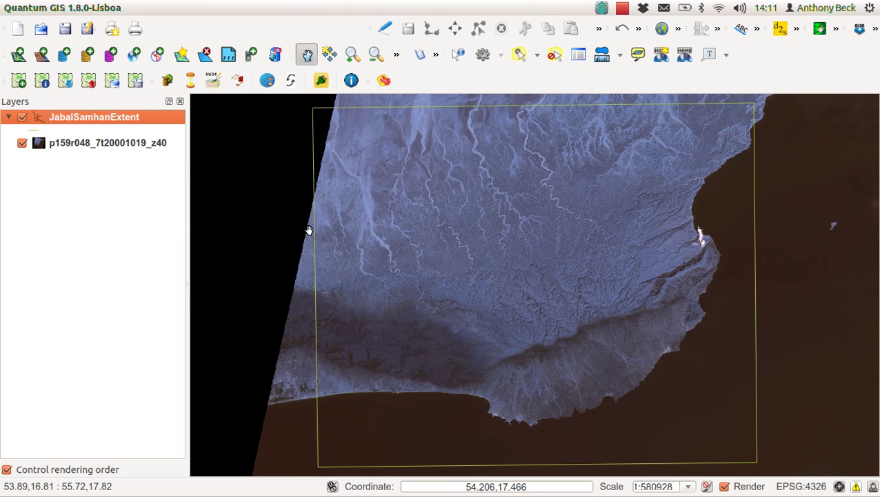
Step: Review the Landsat raster's layer properties, covering transparency, general settings, metadata, pyramids and histogram, and return to its style settings
click(113, 147)
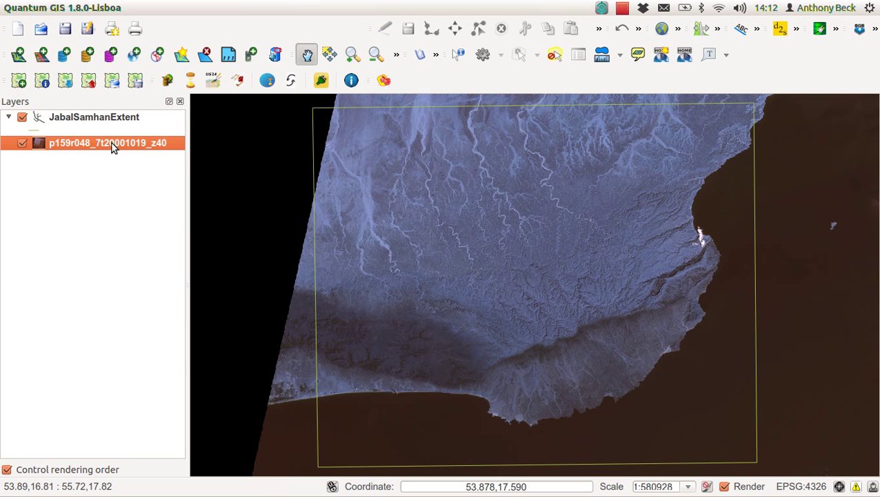
double_click(112, 146)
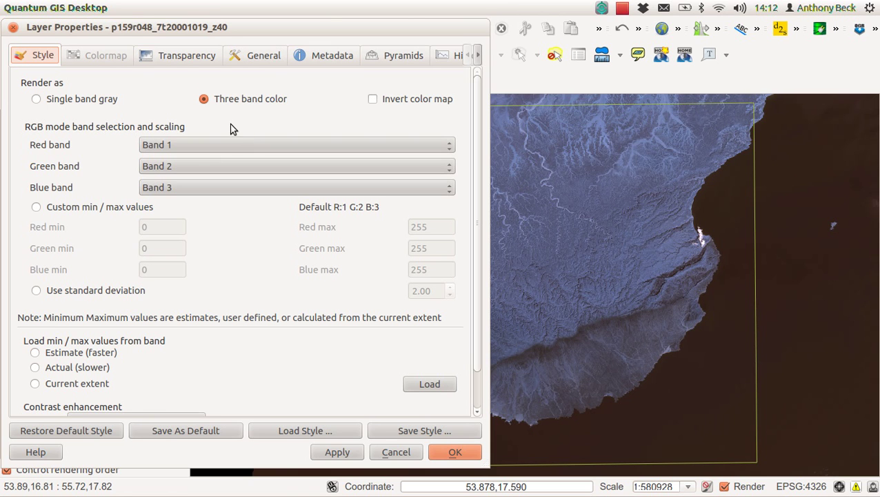
click(173, 55)
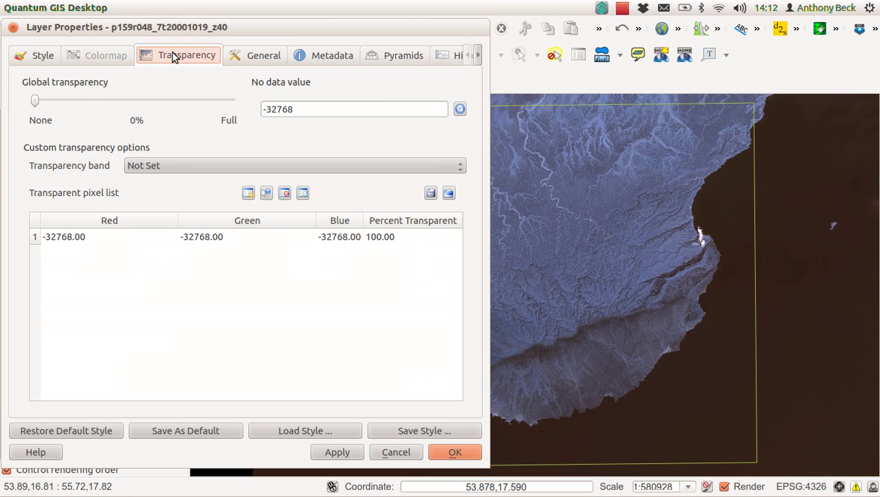
click(272, 58)
click(321, 55)
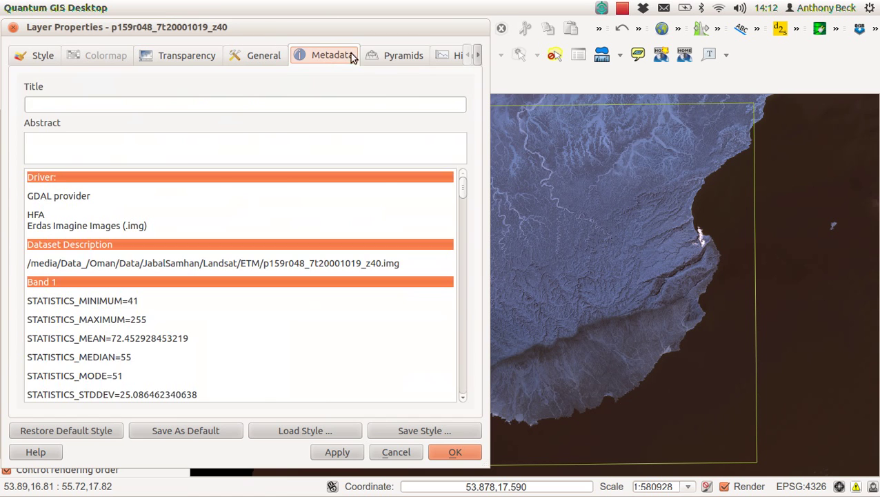
click(387, 57)
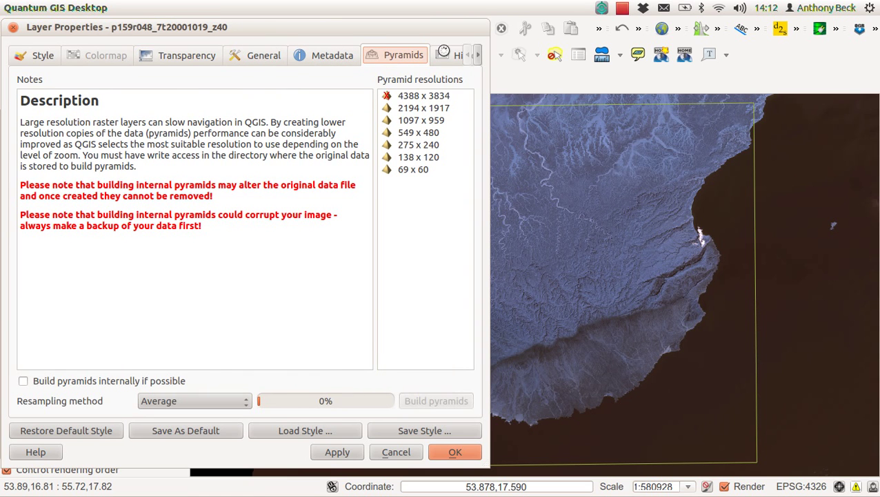
click(446, 56)
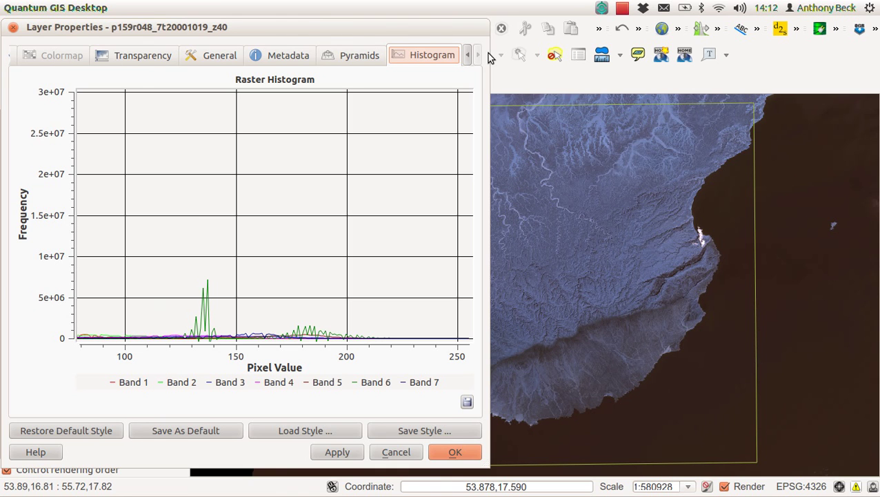
click(467, 57)
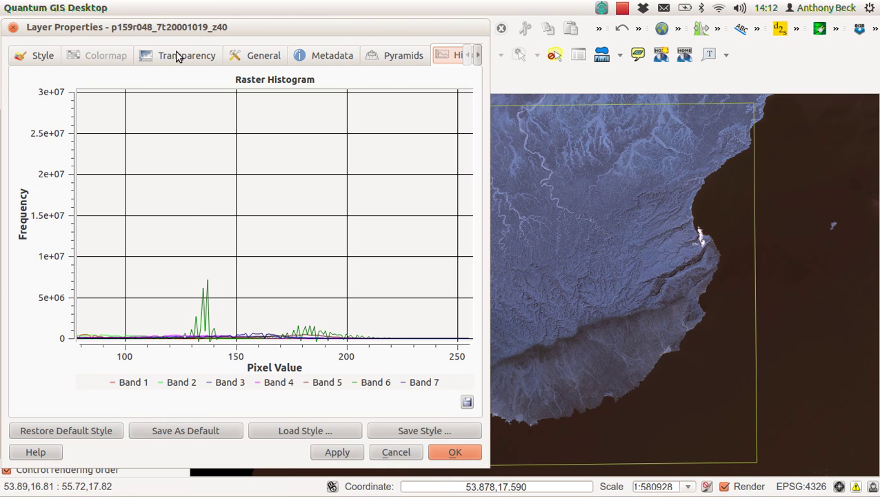
click(42, 59)
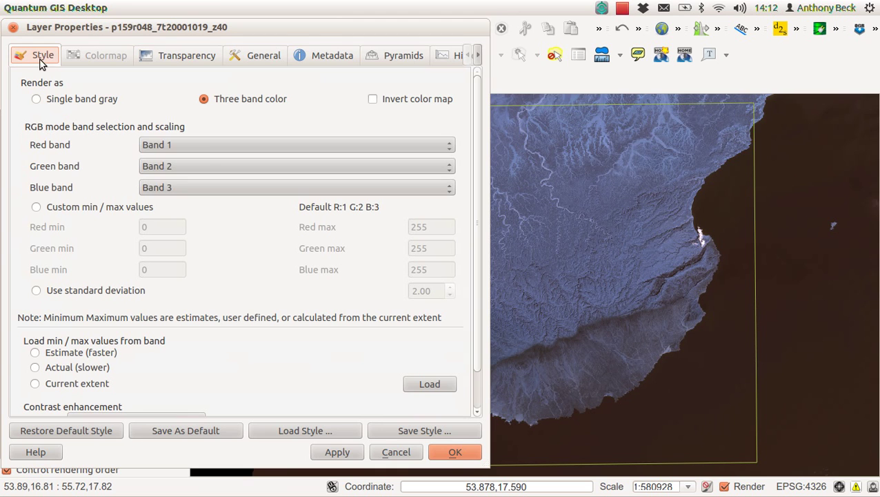
click(264, 145)
click(264, 144)
click(373, 147)
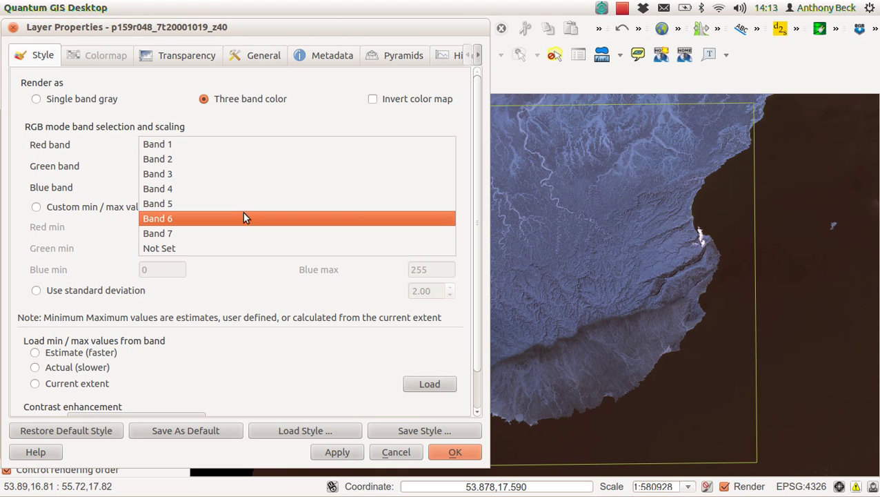
click(65, 142)
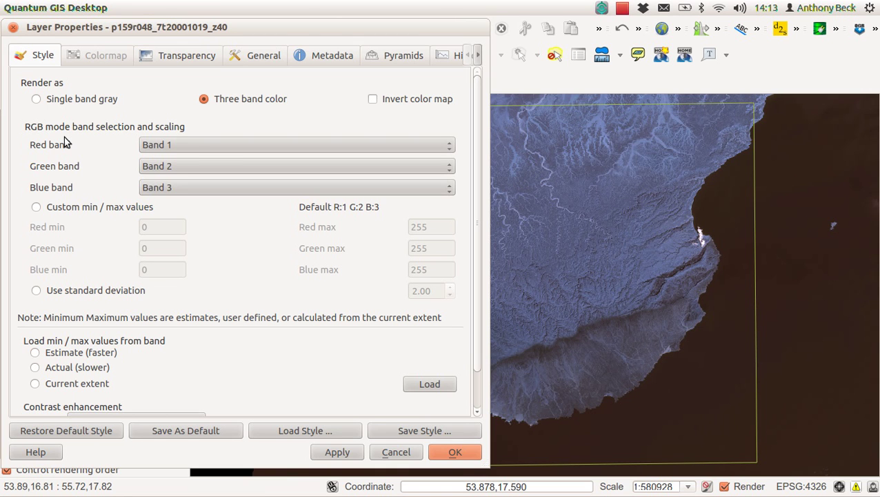
Step: Assign Band 4 to red, Band 3 to green and Band 2 to blue for the raster's three-band color rendering
click(216, 144)
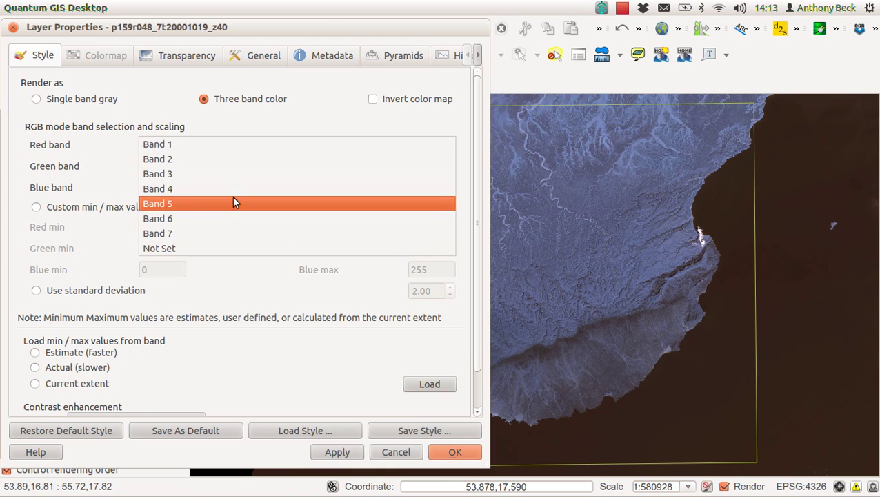
click(232, 190)
click(245, 166)
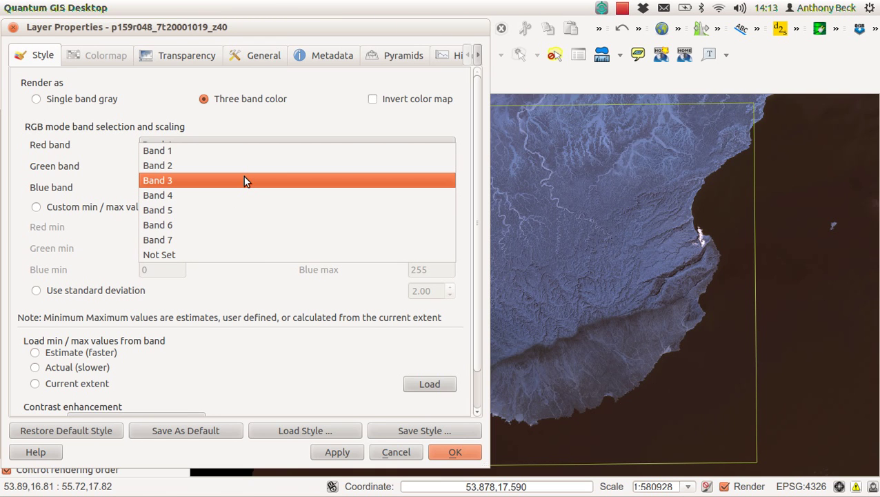
click(243, 180)
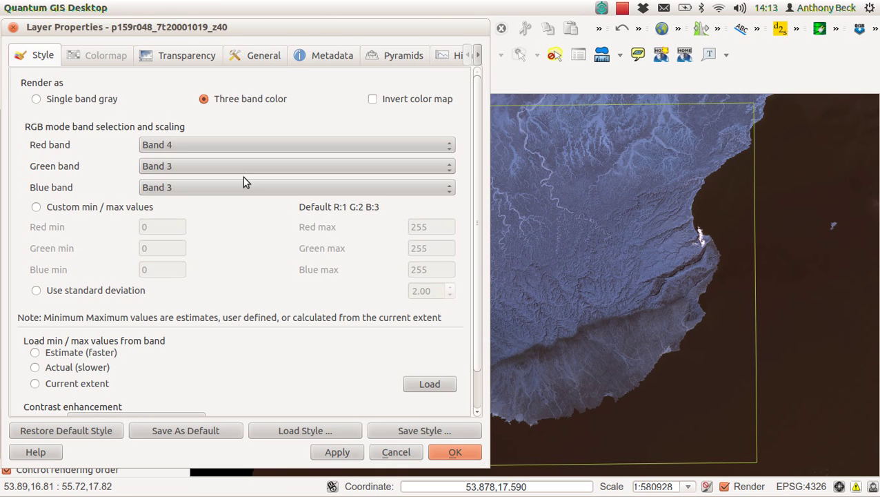
click(239, 184)
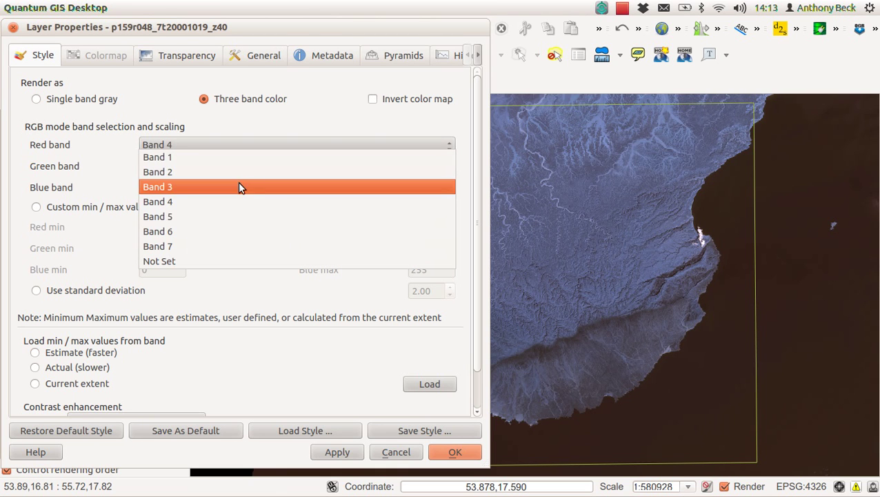
click(235, 169)
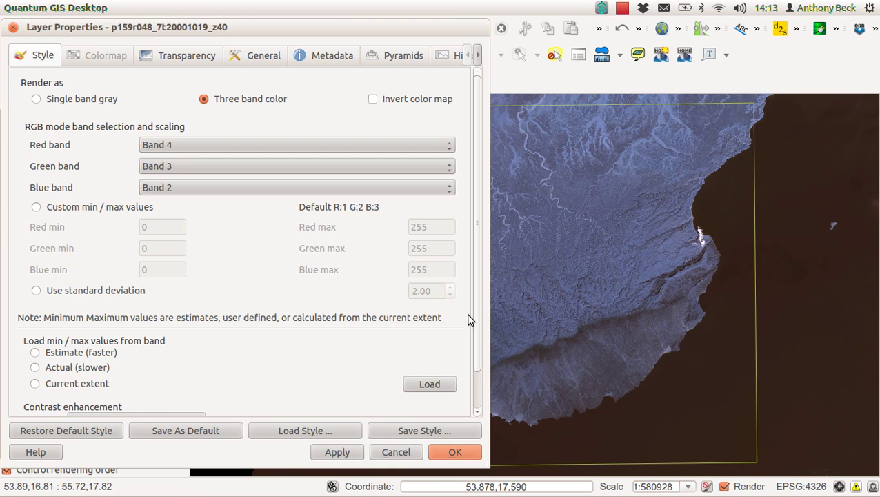
Step: Set the raster's contrast enhancement to Stretch And Clip To MinMax and apply the new style
drag(475, 319, 477, 359)
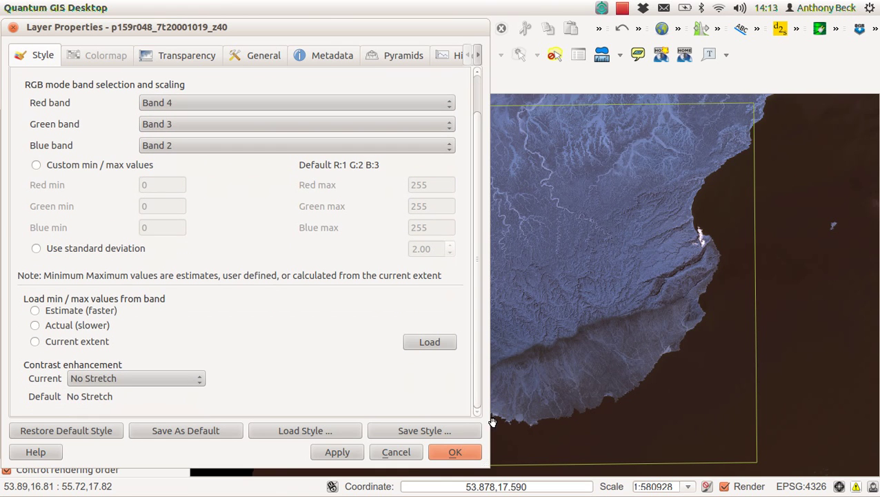
click(196, 378)
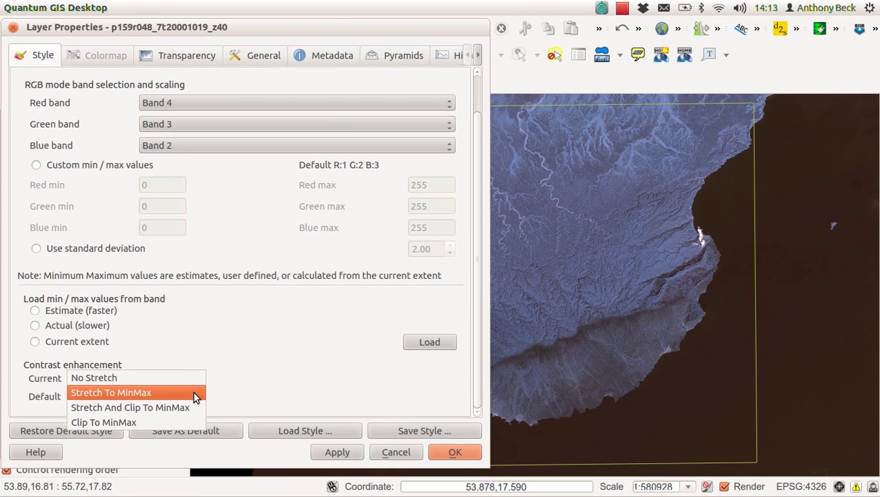
click(199, 407)
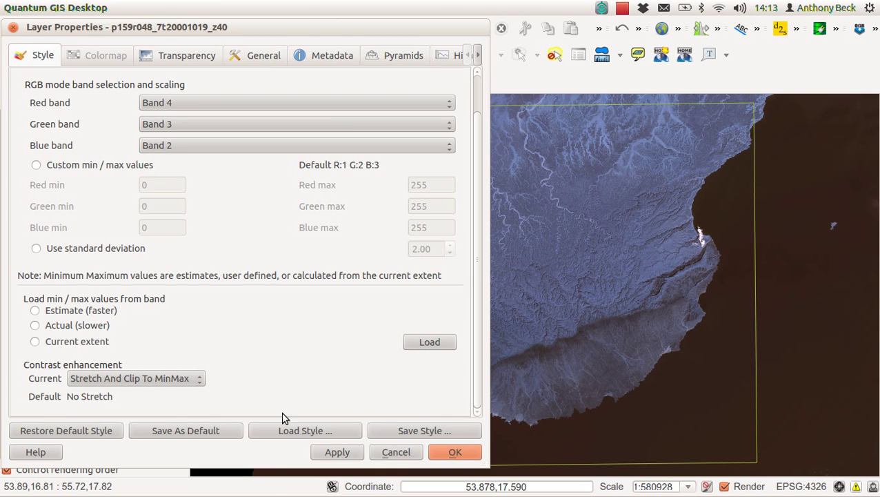
click(339, 451)
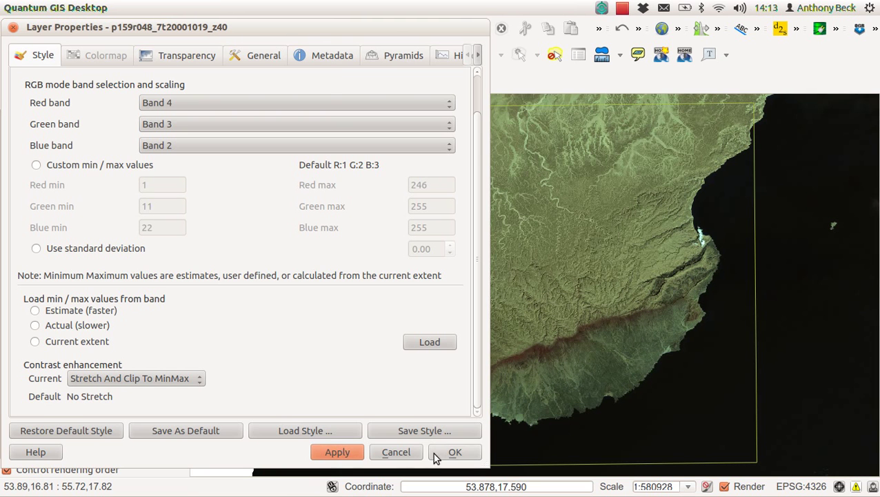
click(455, 452)
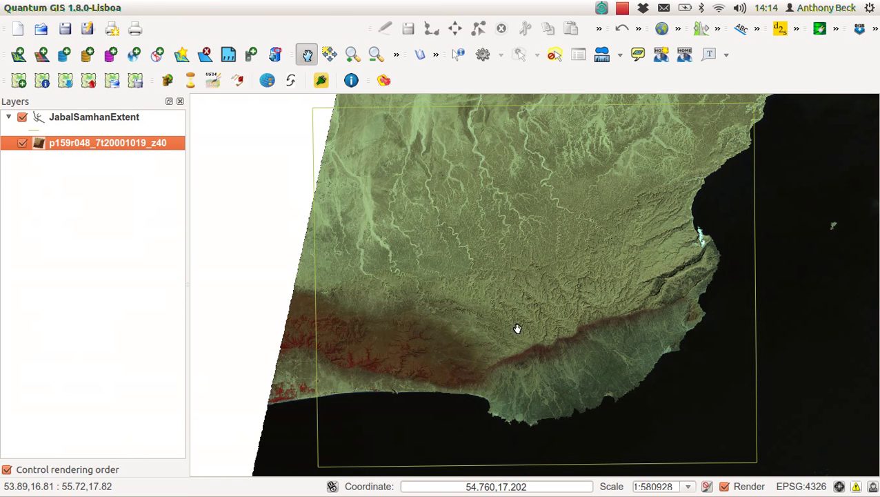
Step: Examine the red circular fields in the northern part of the raster up close, and return to the layer's full extent
drag(521, 298, 505, 338)
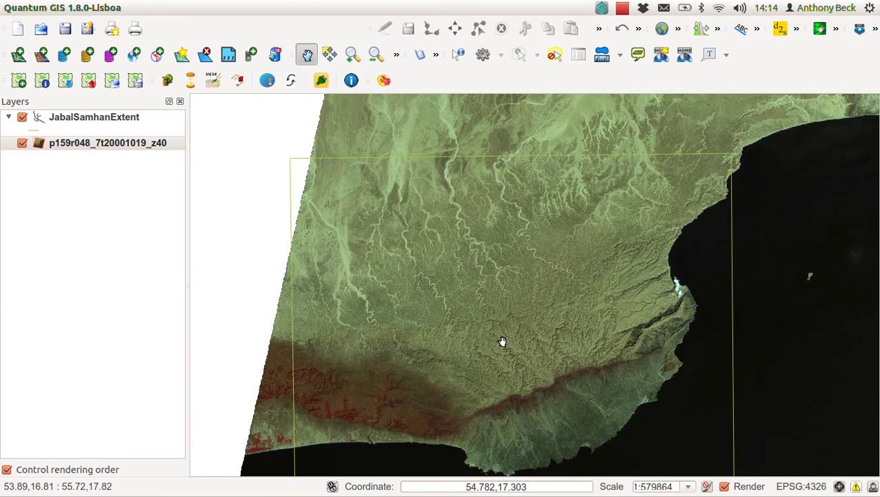
drag(496, 304, 429, 374)
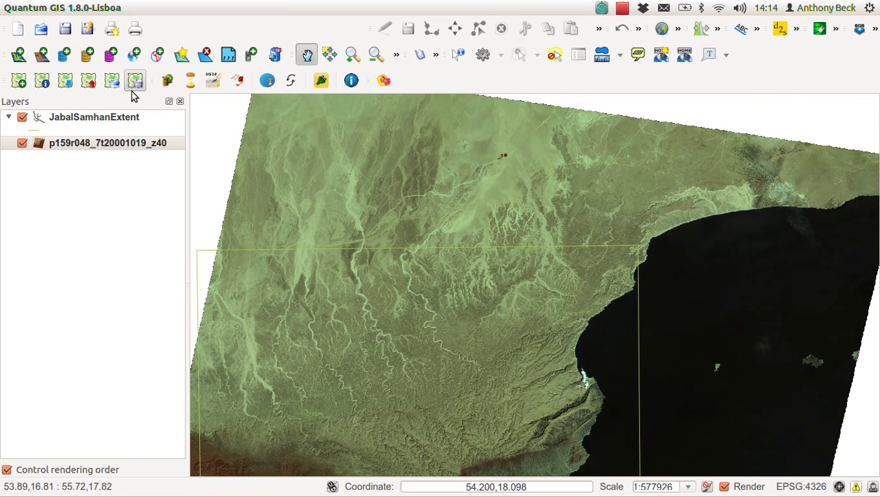
click(352, 57)
drag(474, 142, 542, 180)
drag(380, 180, 620, 347)
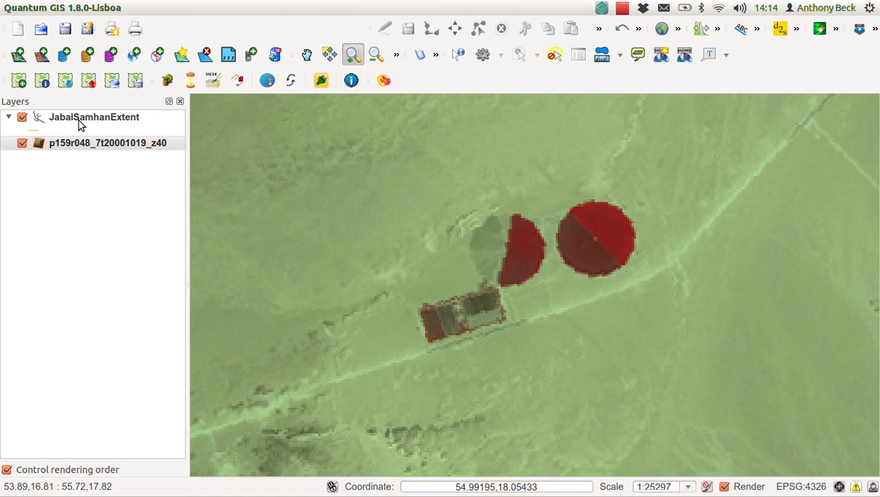
right_click(80, 145)
click(89, 148)
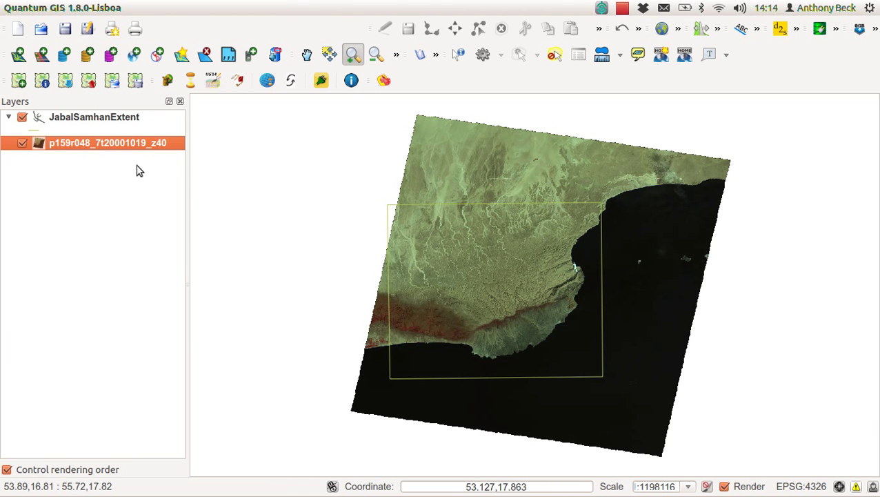
Step: Set the Landsat raster's red, green and blue channels to Band 3, Band 2 and Band 1, and apply this natural-colour style
double_click(118, 141)
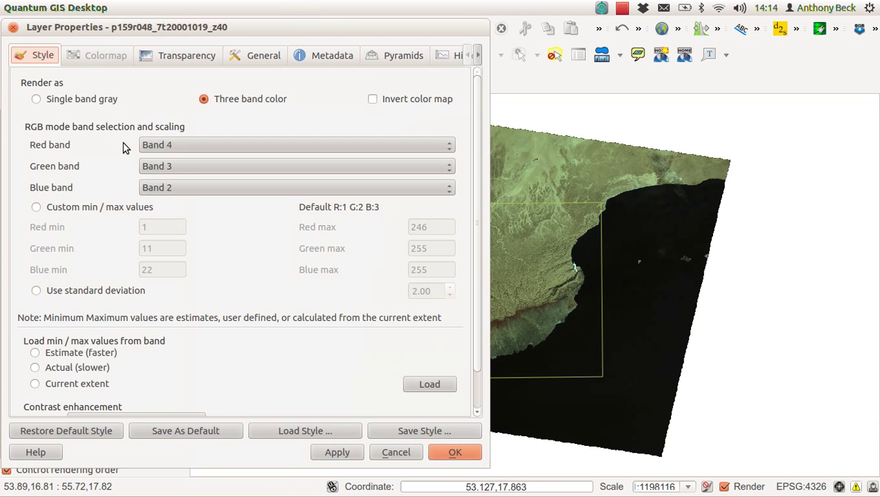
click(214, 146)
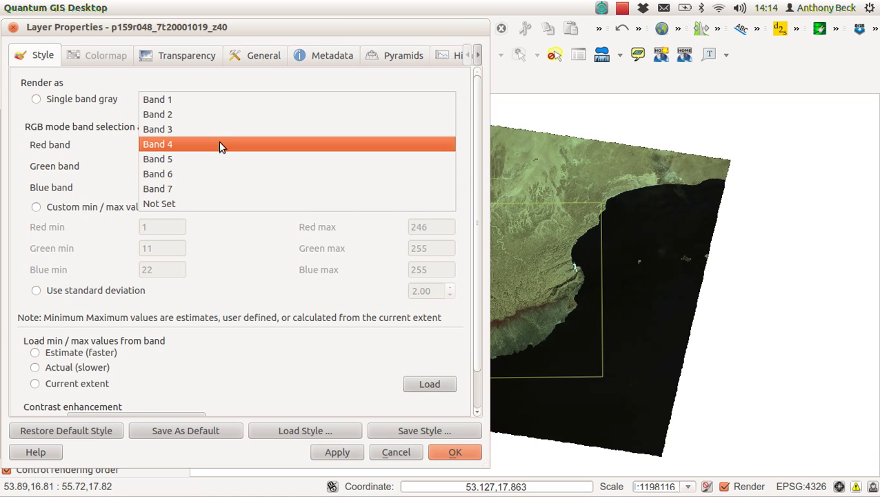
click(220, 130)
click(222, 164)
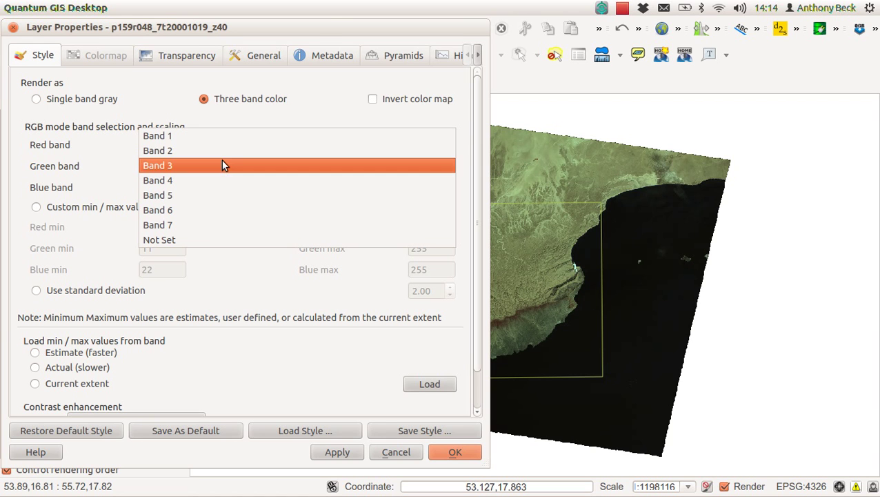
click(221, 155)
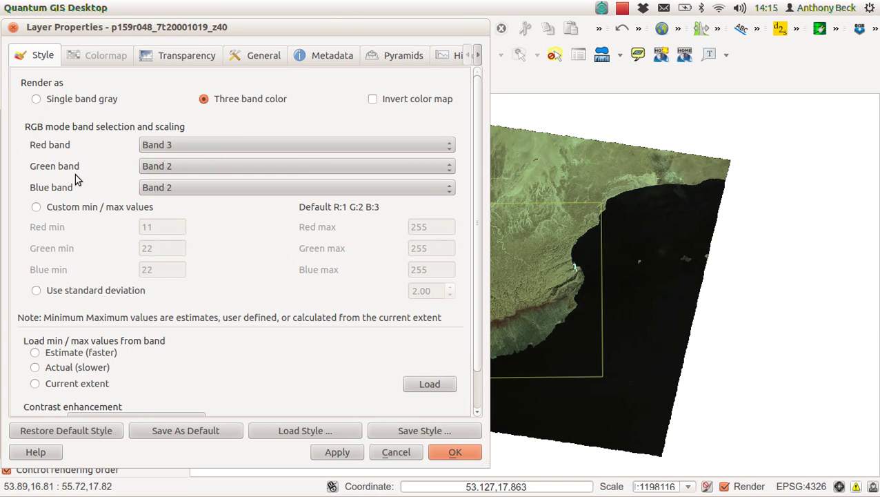
click(158, 189)
click(168, 172)
click(474, 395)
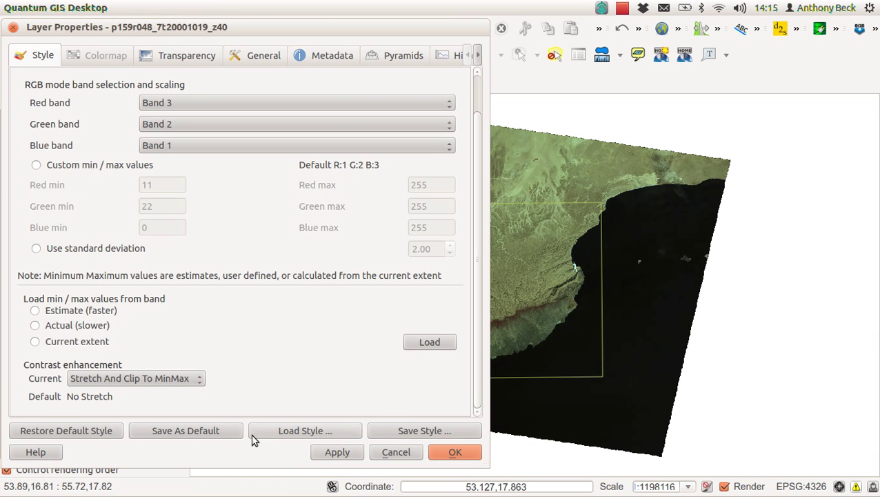
click(331, 451)
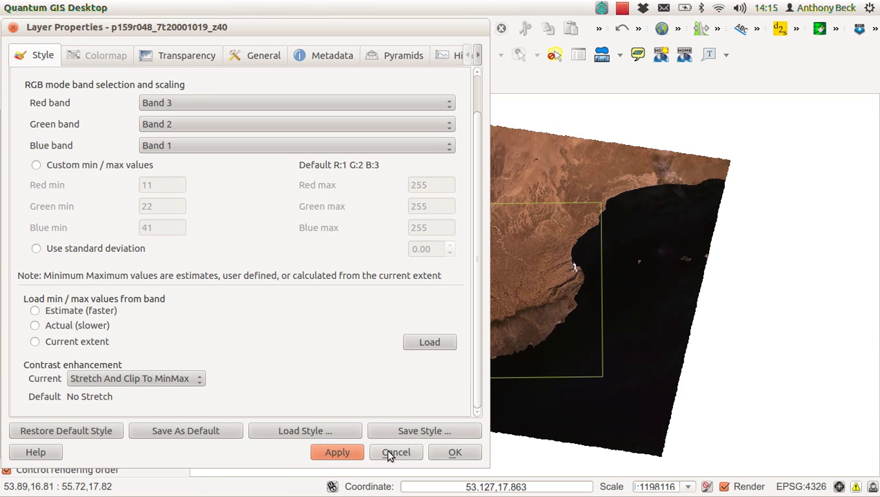
click(458, 454)
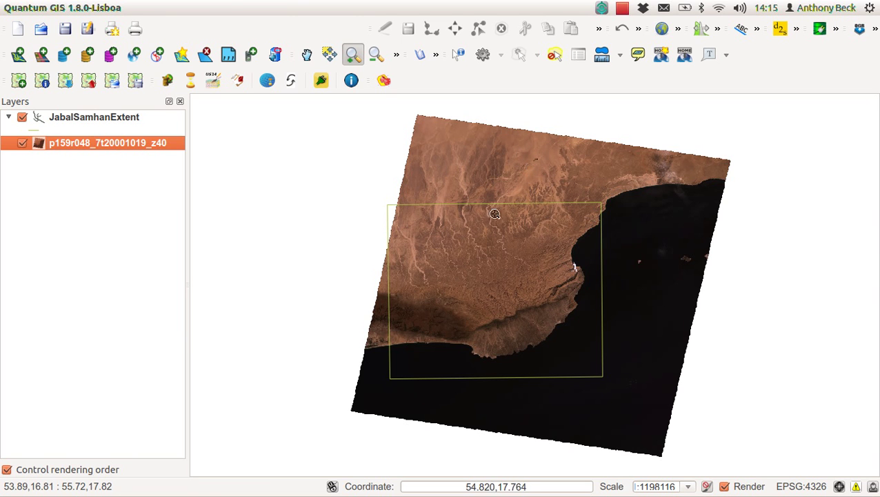
Step: Examine the dark escarpment in the natural-colour raster up close, following it north-east to the clouded headland on the coast
drag(449, 281, 539, 351)
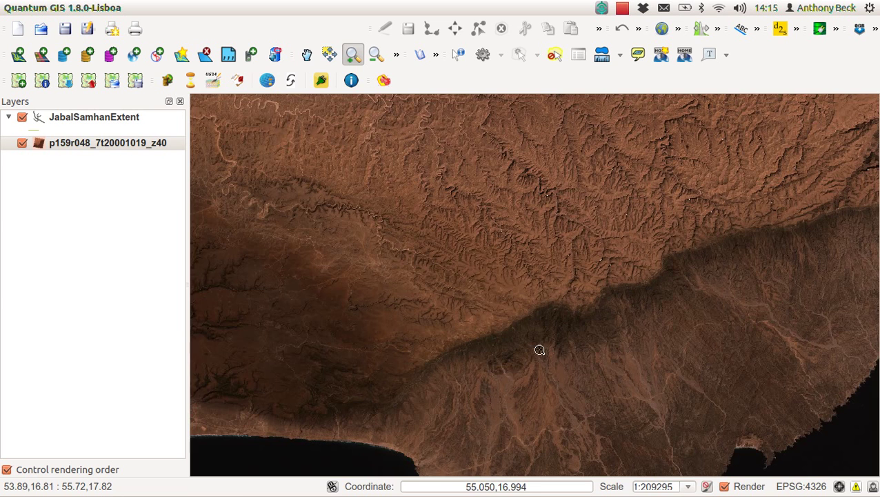
drag(403, 201, 689, 373)
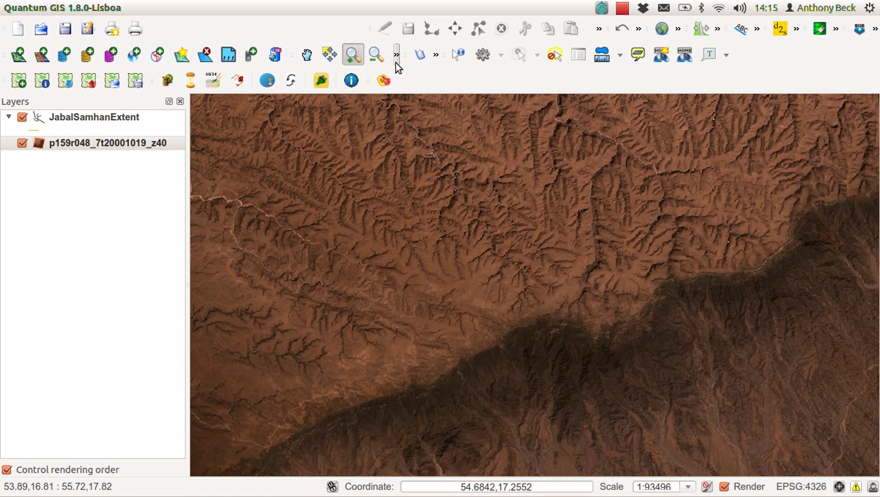
click(307, 54)
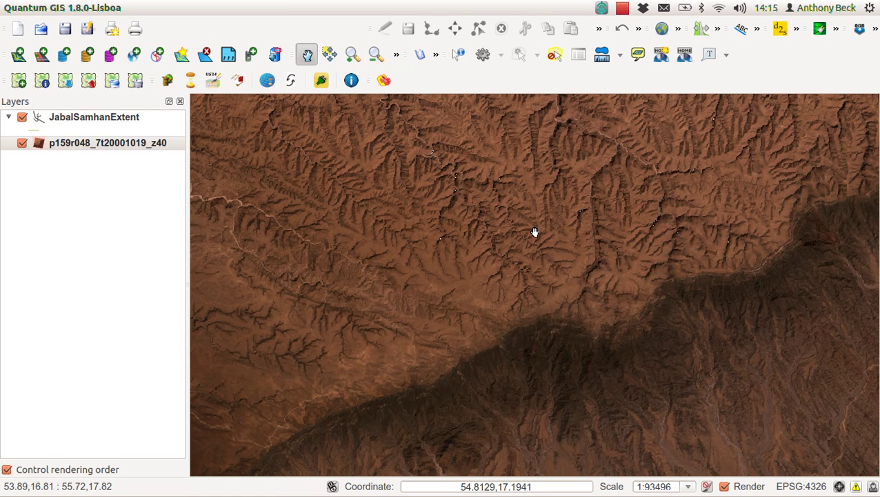
drag(636, 184, 324, 338)
drag(472, 330, 430, 394)
drag(670, 246, 350, 424)
drag(594, 295, 542, 359)
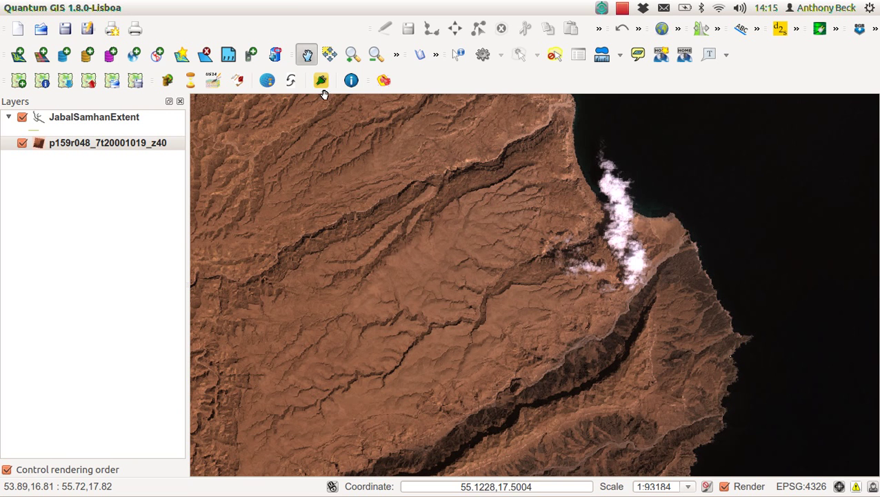
Step: Examine individual pixels of the land beside the coastal clouds, and return to a view of the whole headland
click(353, 55)
drag(514, 187, 691, 300)
drag(416, 185, 576, 289)
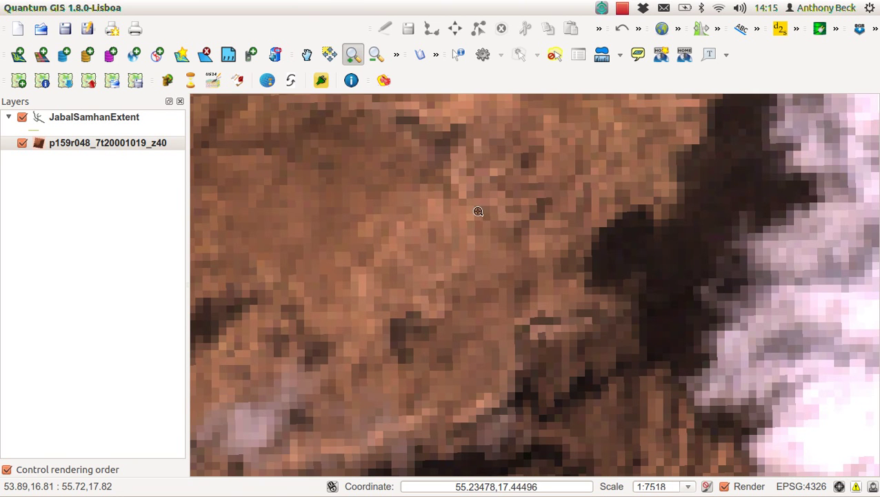
click(375, 56)
drag(457, 219, 737, 360)
drag(451, 178, 695, 357)
drag(373, 236, 525, 373)
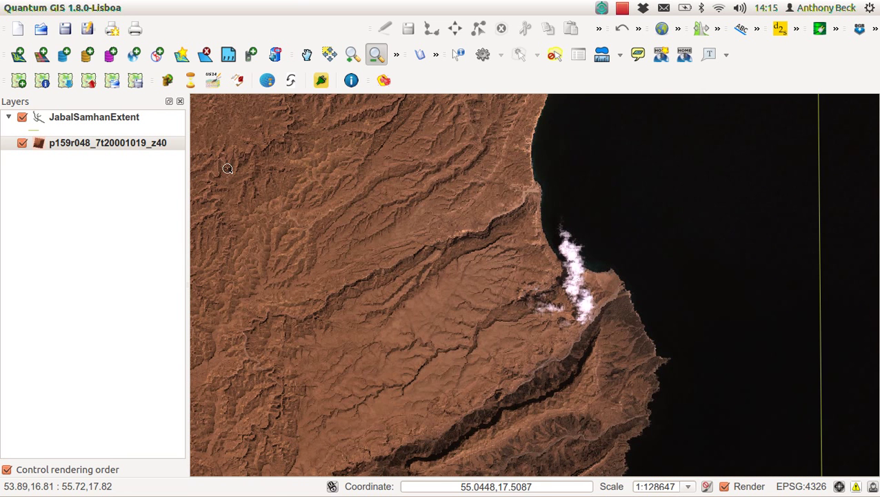
Step: Assign Band 7 to red, Band 5 to green and Band 3 to blue for the Landsat raster, and apply the style
double_click(134, 143)
click(180, 145)
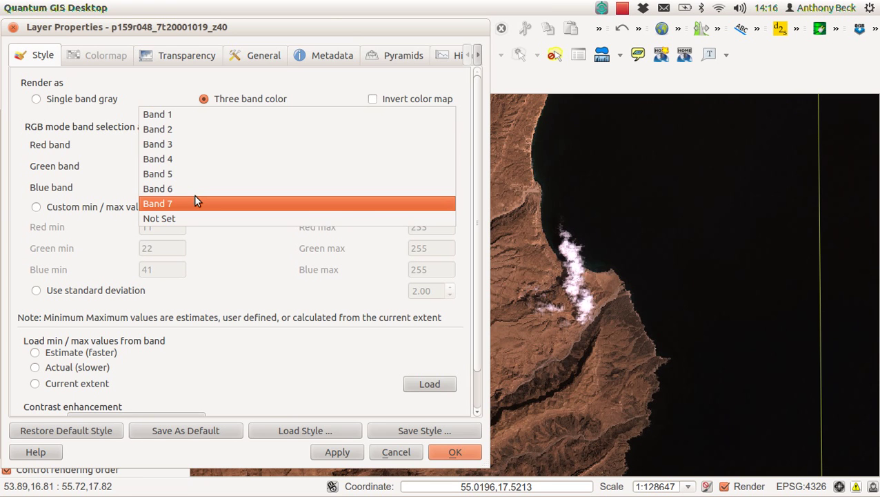
click(193, 201)
click(200, 166)
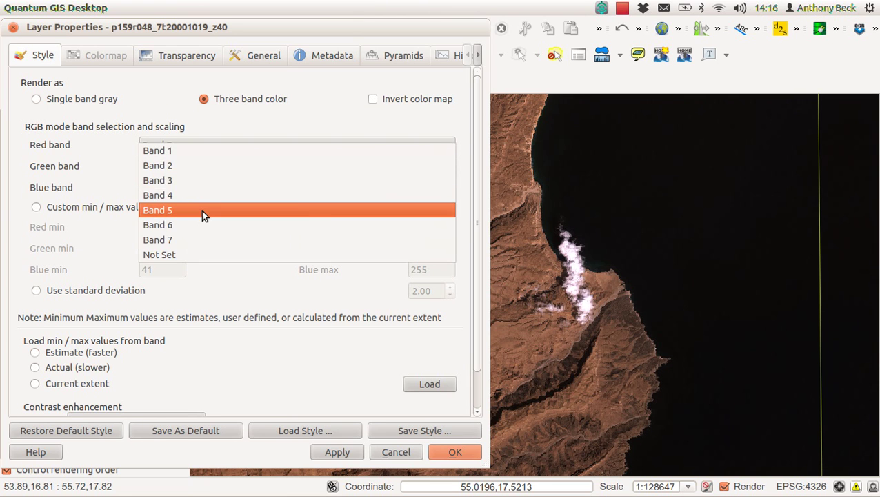
click(202, 210)
click(189, 190)
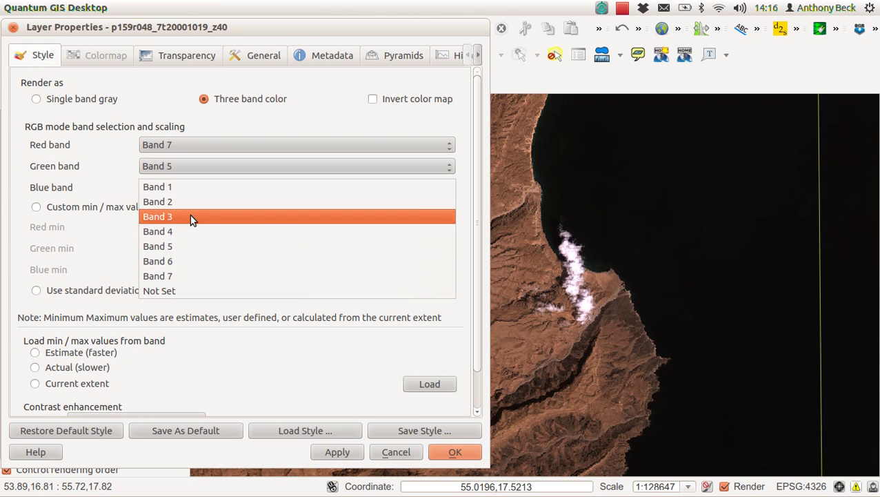
click(190, 215)
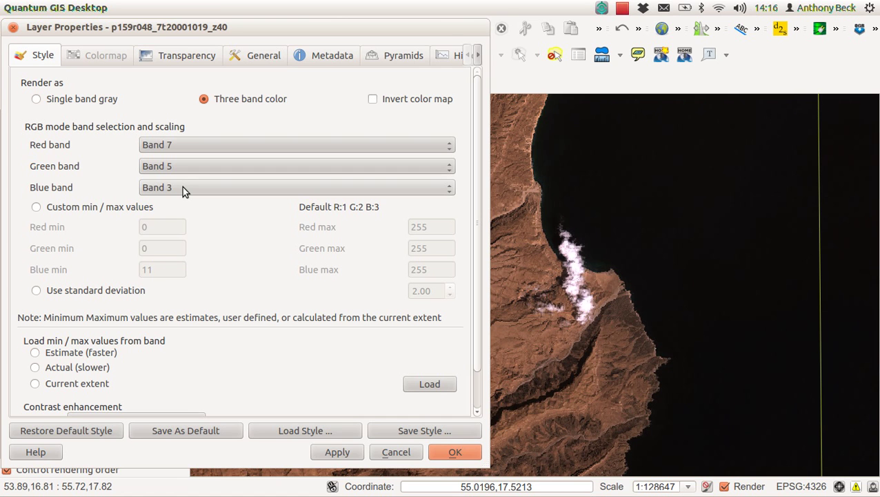
click(327, 458)
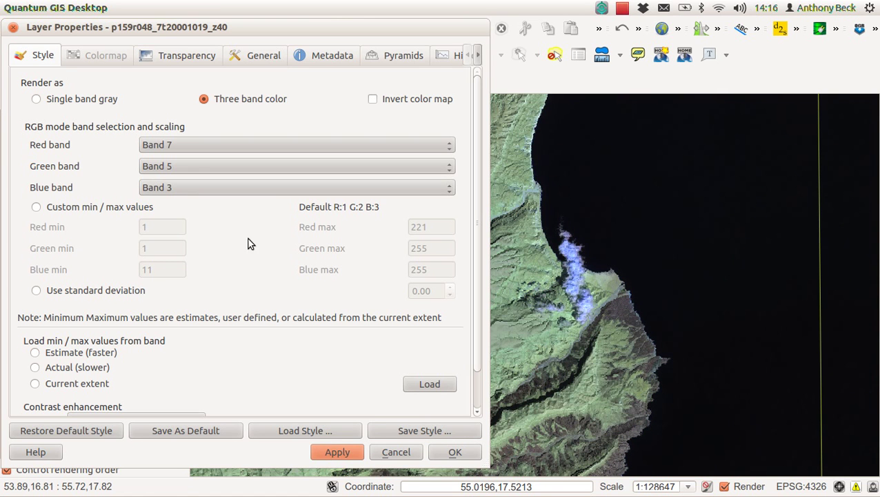
click(13, 28)
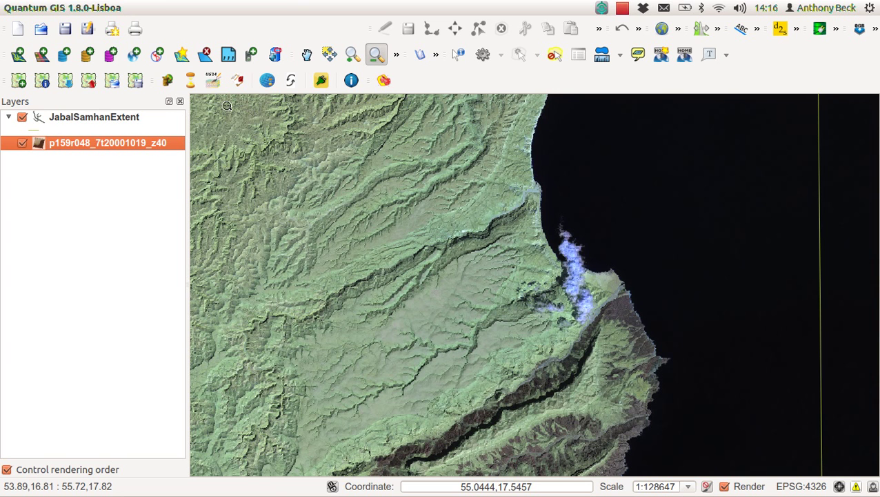
Step: Examine the new composite across the Jabal Samhan extent, and inspect the green escarpment above the southern coastal plain in detail
drag(318, 197, 537, 334)
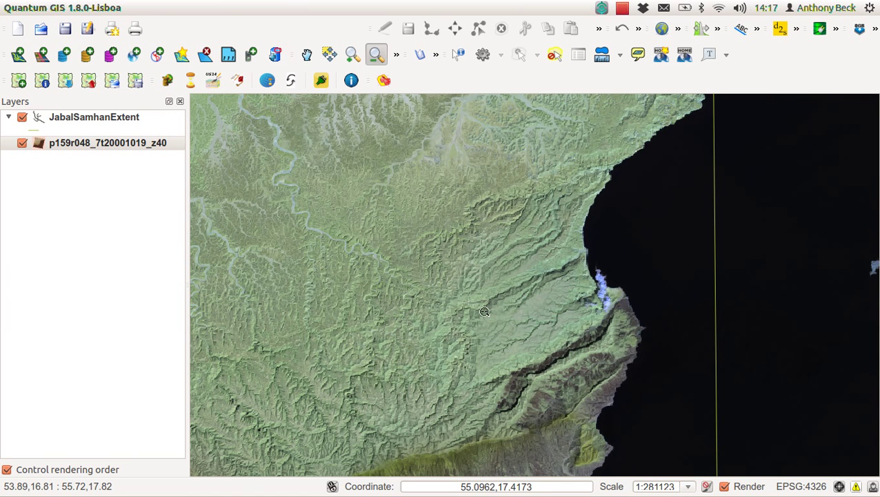
drag(339, 292, 502, 402)
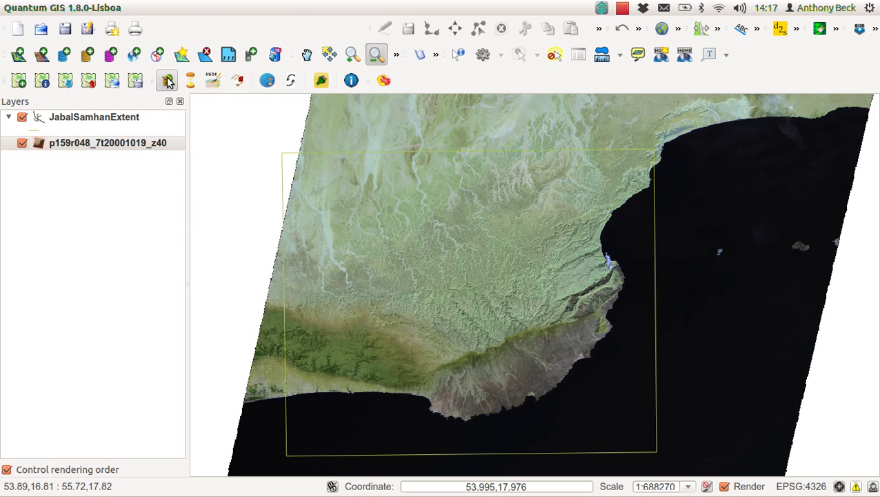
click(321, 77)
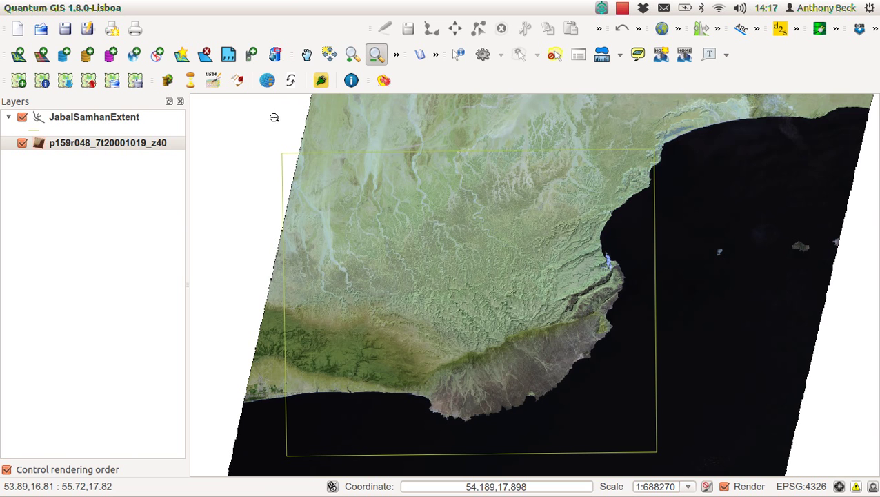
click(353, 54)
drag(433, 334, 520, 399)
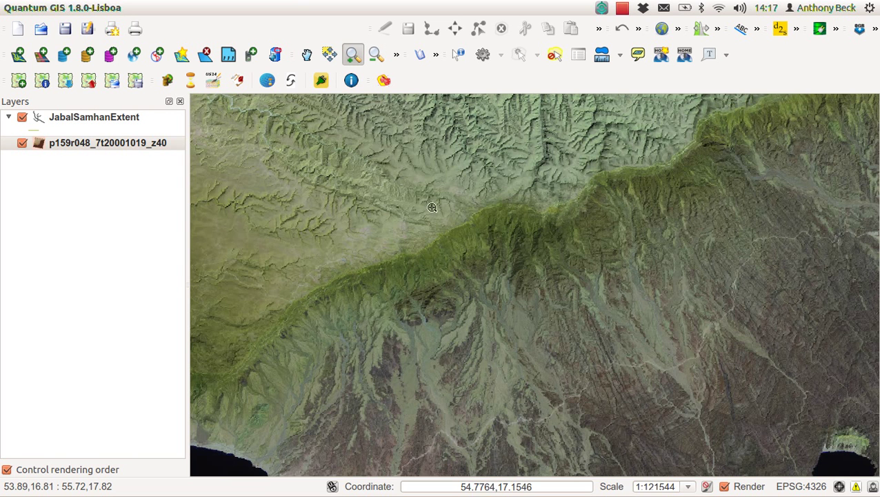
drag(353, 146, 792, 345)
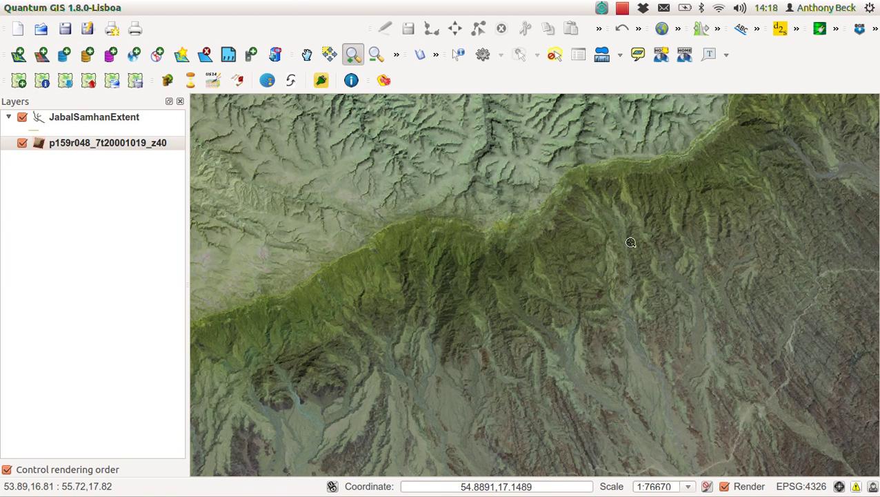
click(622, 8)
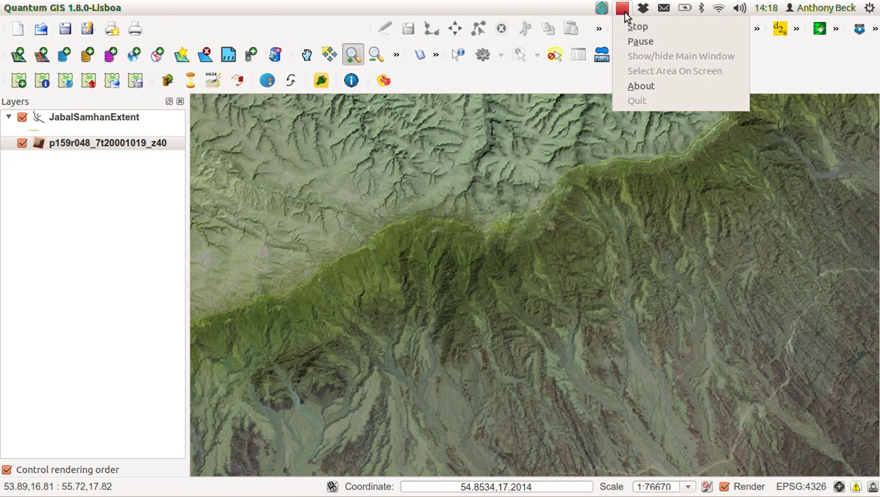